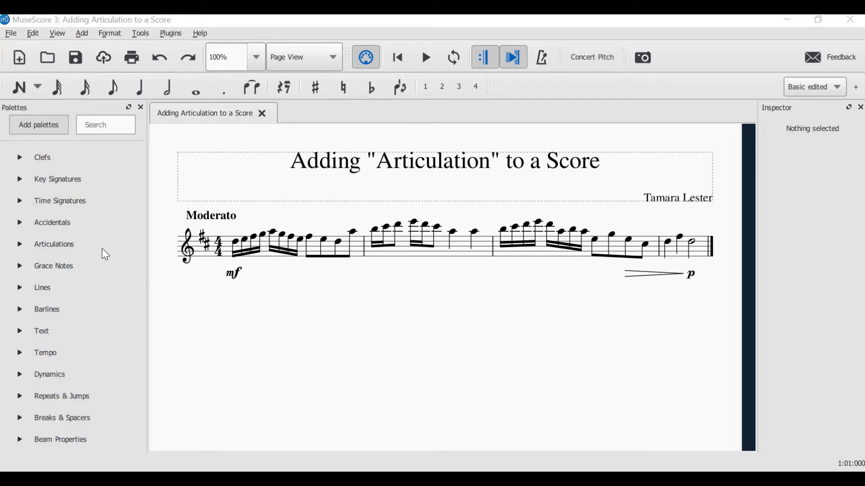
Examine the available articulation symbols, including the additional ones beyond the basic set.
{"action": "left_click", "coordinate": [20, 246]}
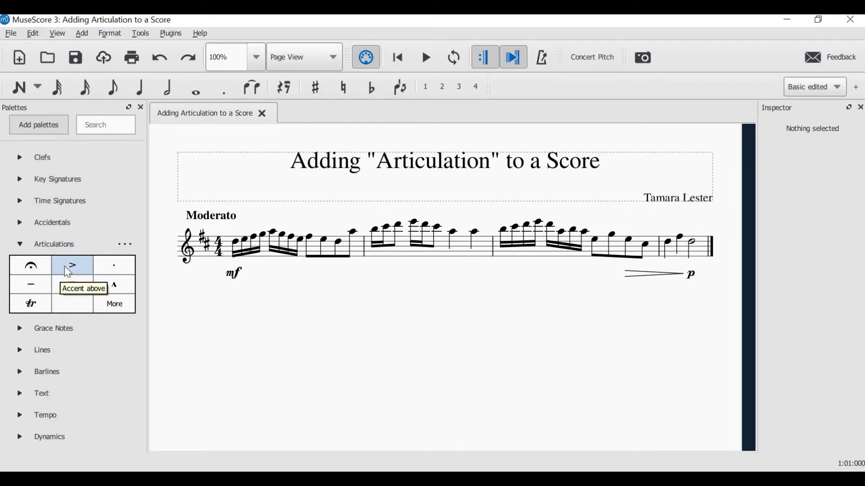
{"action": "left_click", "coordinate": [108, 266]}
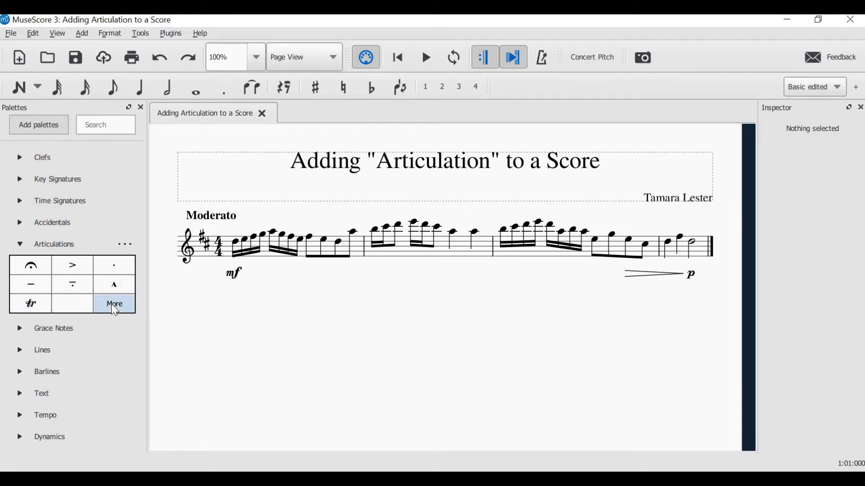
{"action": "left_click", "coordinate": [112, 304]}
{"action": "scroll", "coordinate": [109, 307], "scroll_direction": "down", "scroll_amount": 2}
{"action": "scroll", "coordinate": [110, 307], "scroll_direction": "up", "scroll_amount": 4}
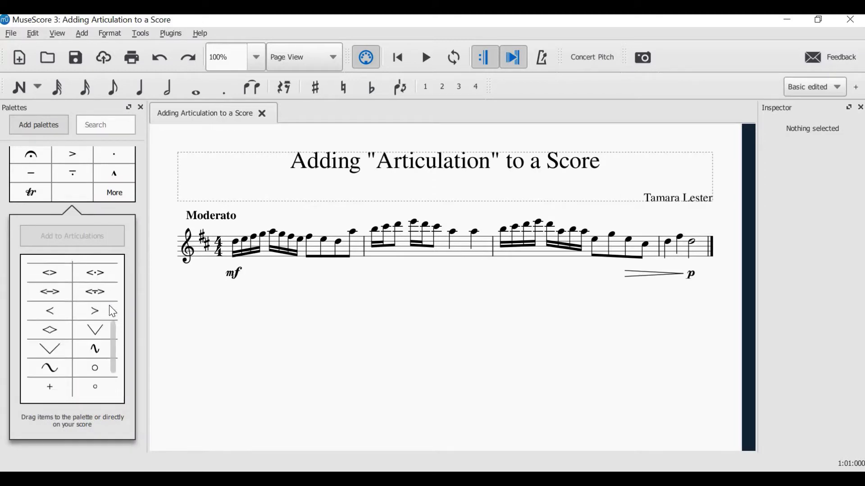
{"action": "scroll", "coordinate": [109, 307], "scroll_direction": "up", "scroll_amount": 3}
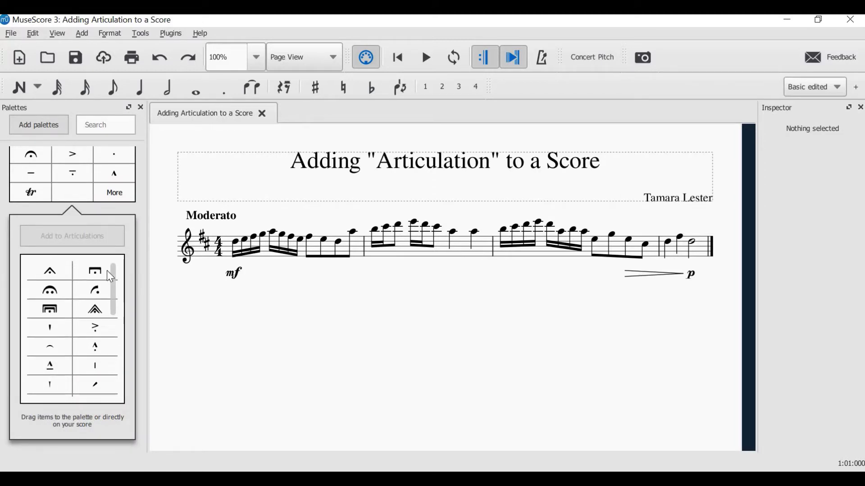
{"action": "left_click", "coordinate": [118, 193]}
{"action": "left_click", "coordinate": [20, 292]}
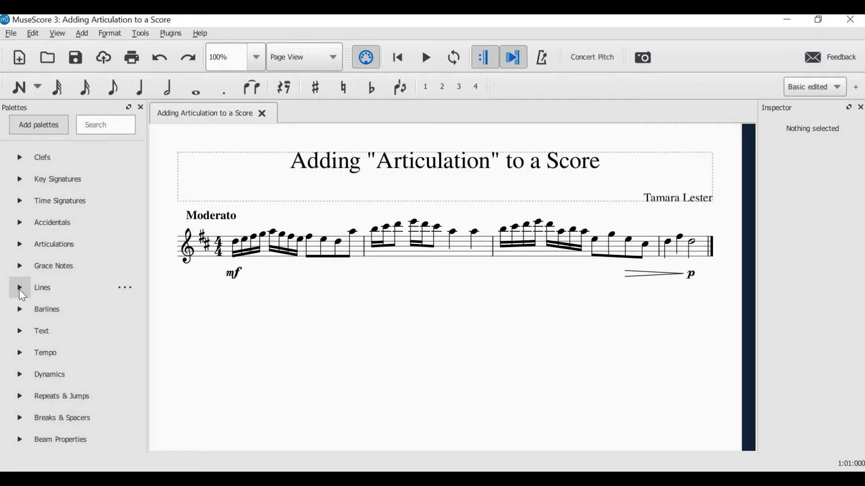
Add a slur from the first note of bar 1 to the second note.
{"action": "left_click", "coordinate": [19, 290]}
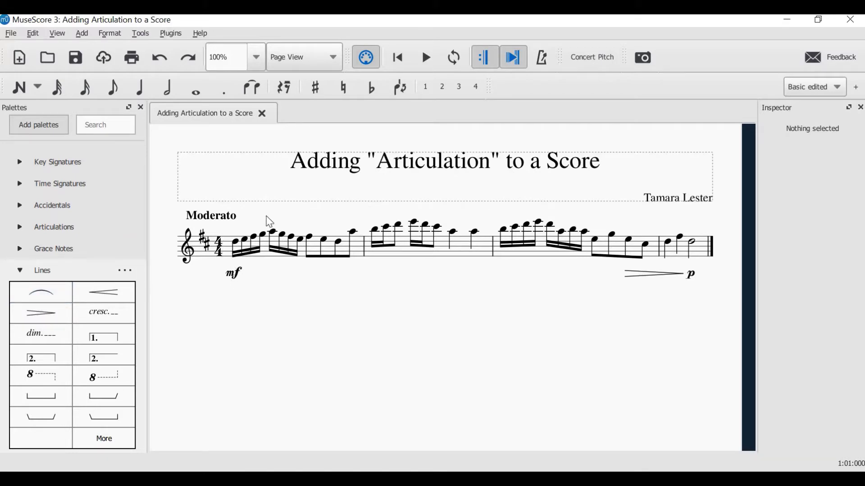
{"action": "left_click", "coordinate": [237, 243]}
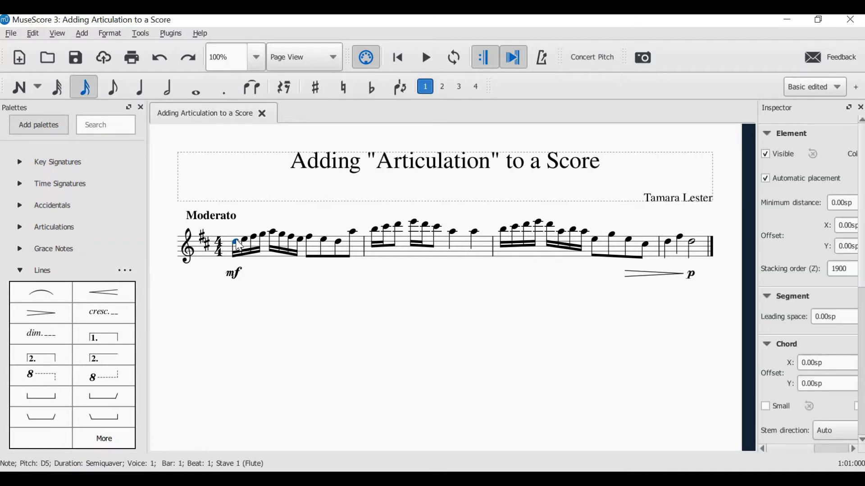
{"action": "left_click", "coordinate": [50, 298]}
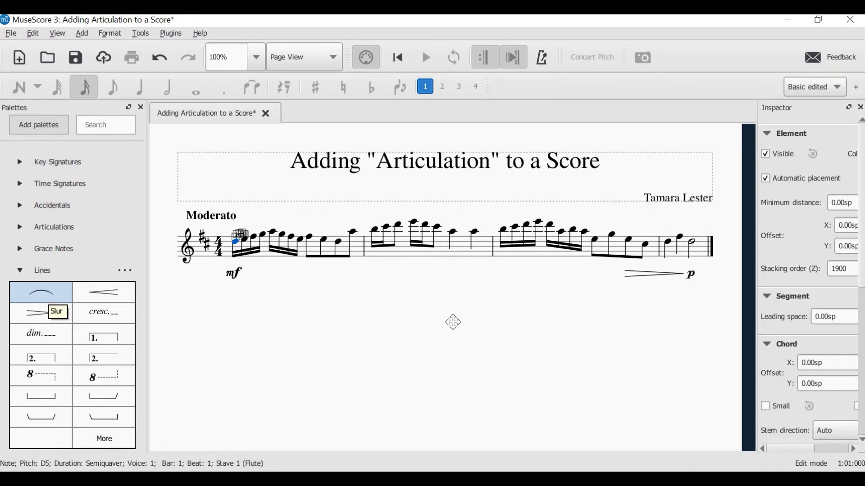
{"action": "scroll", "coordinate": [529, 337], "scroll_direction": "up", "scroll_amount": 10, "text": "ctrl"}
{"action": "left_click_drag", "start_coordinate": [531, 446], "coordinate": [621, 485]}
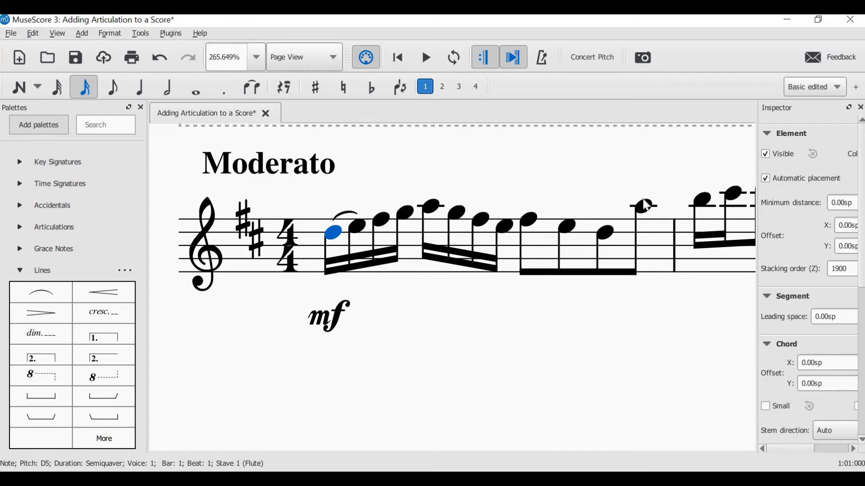
Extend the slur's end from the second note to the last note of bar 1.
{"action": "left_click", "coordinate": [355, 214]}
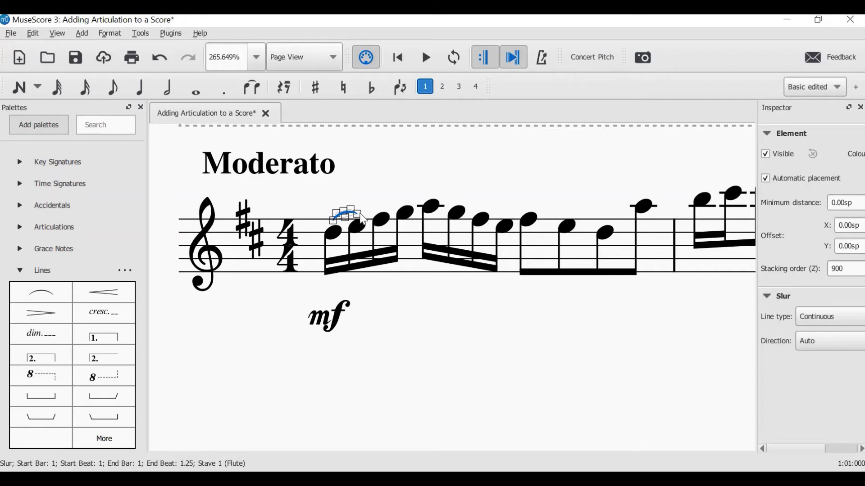
{"action": "left_click", "coordinate": [357, 213]}
{"action": "key", "text": "shift+Right"}
{"action": "key", "text": "shift+Right"}
{"action": "key", "text": "shift+Right"}
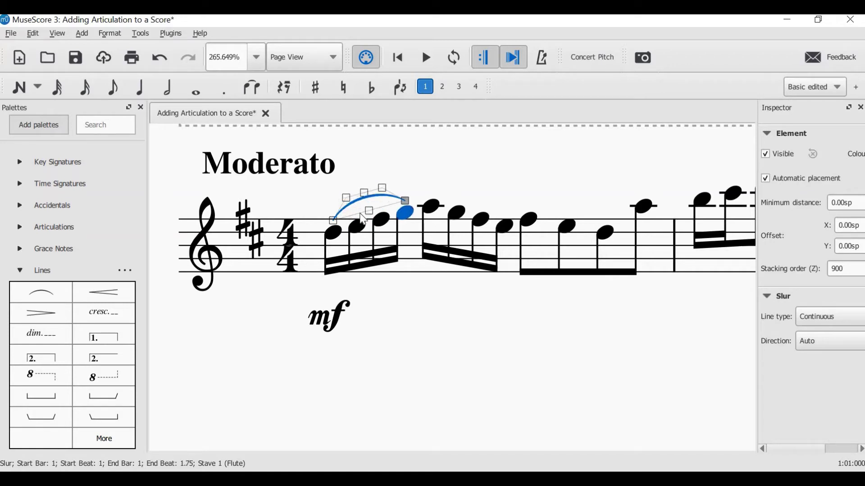
{"action": "key", "text": "Right"}
{"action": "key", "text": "Right"}
{"action": "key", "text": "Right"}
{"action": "key", "text": "Right"}
{"action": "key", "text": "Right"}
{"action": "key", "text": "Right"}
{"action": "key", "text": "Right"}
{"action": "key", "text": "Right"}
{"action": "key", "text": "Right"}
{"action": "key", "text": "Right"}
{"action": "key", "text": "Right"}
{"action": "key", "text": "Right"}
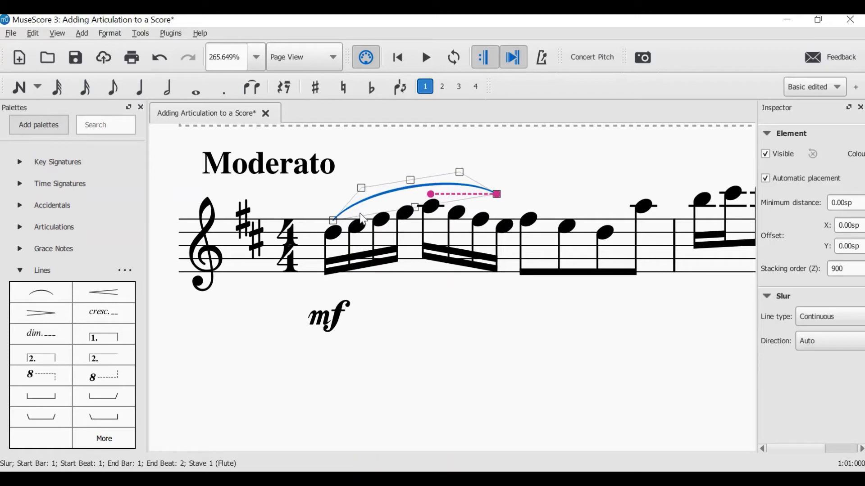
{"action": "key", "text": "Right"}
{"action": "key", "text": "Right"}
{"action": "key", "text": "Right"}
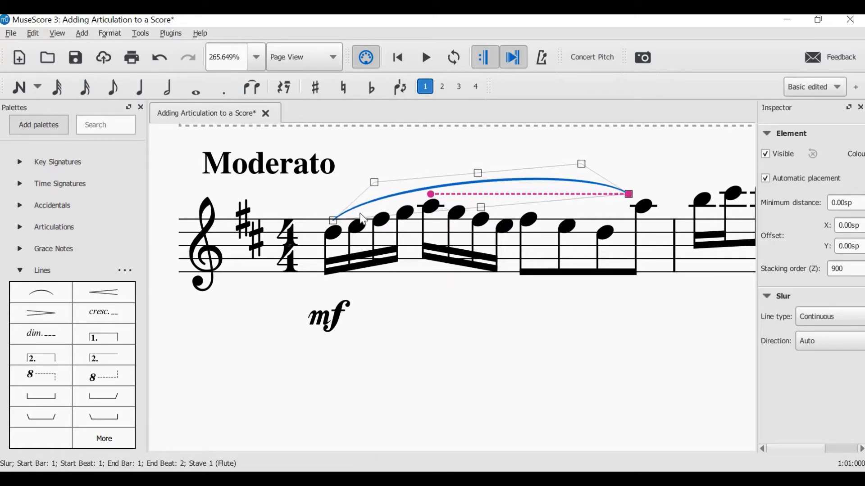
{"action": "key", "text": "shift+Right"}
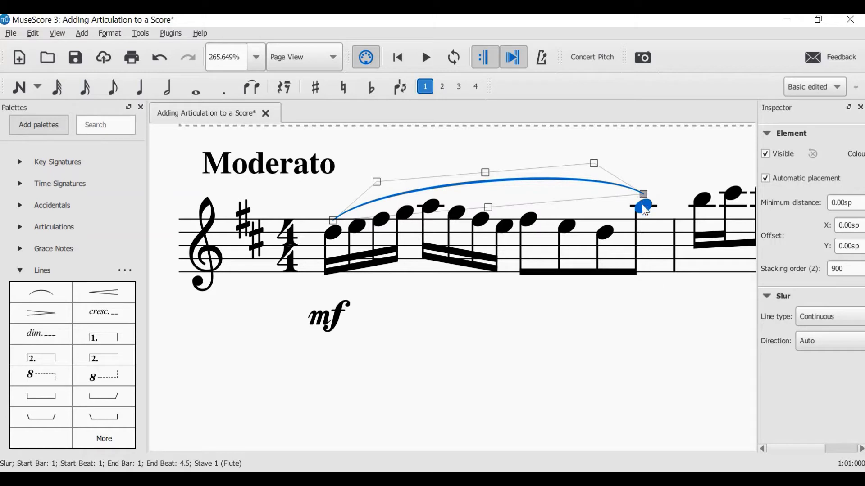
{"action": "left_click", "coordinate": [603, 351]}
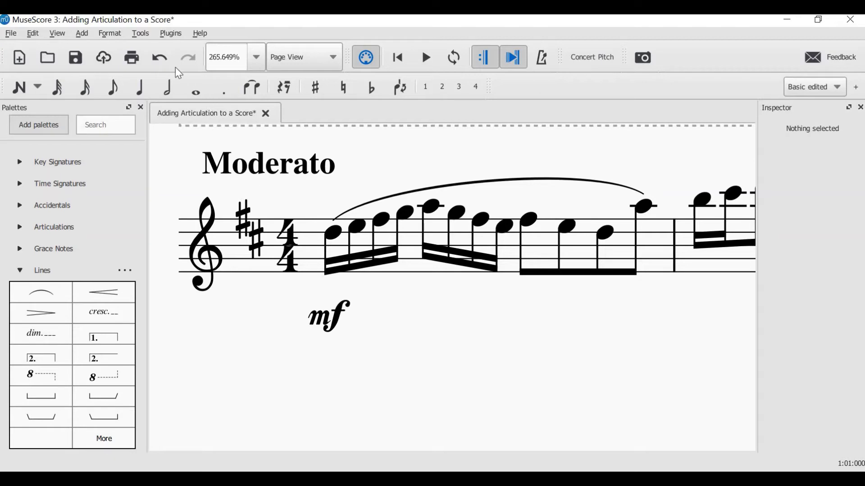
Delete the long slur over bar 1.
{"action": "left_click", "coordinate": [489, 186]}
{"action": "key", "text": "Delete"}
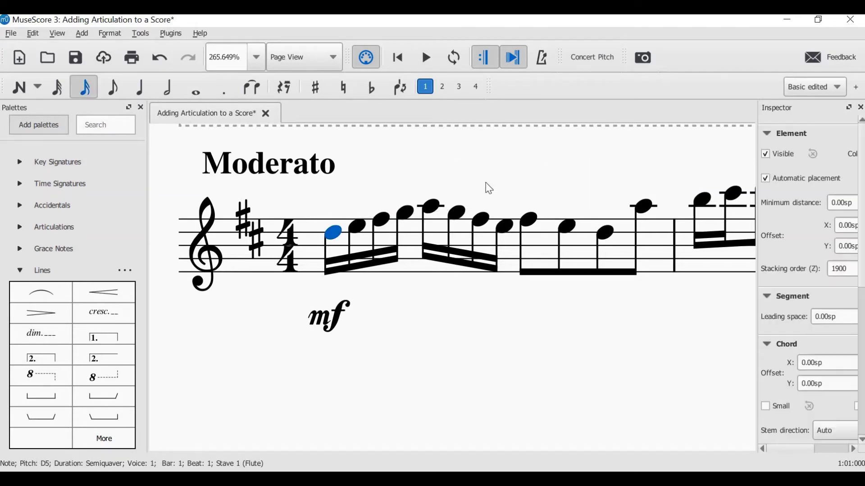
{"action": "left_click", "coordinate": [435, 343]}
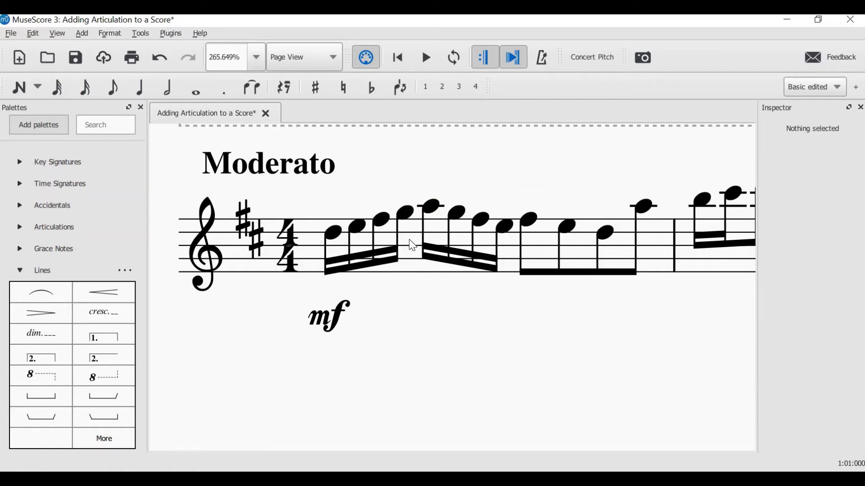
Try slurring all of bar 1 as a range selection, and undo the added slur.
{"action": "left_click", "coordinate": [410, 243]}
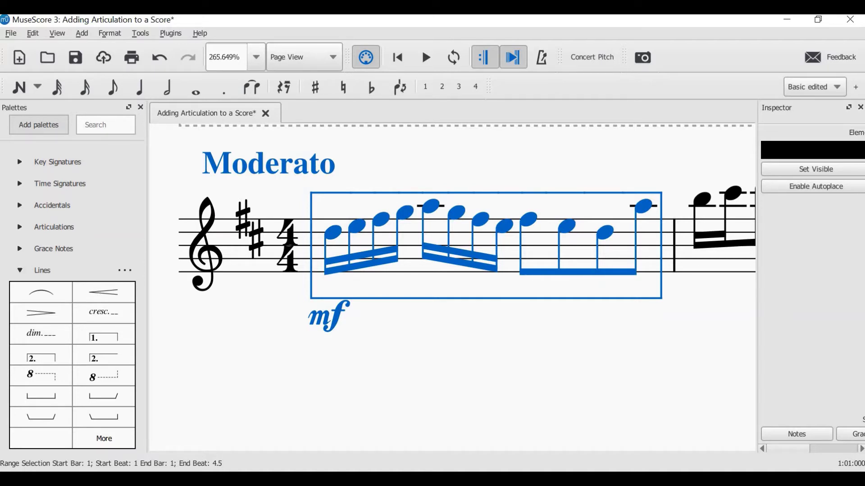
{"action": "left_click", "coordinate": [24, 292]}
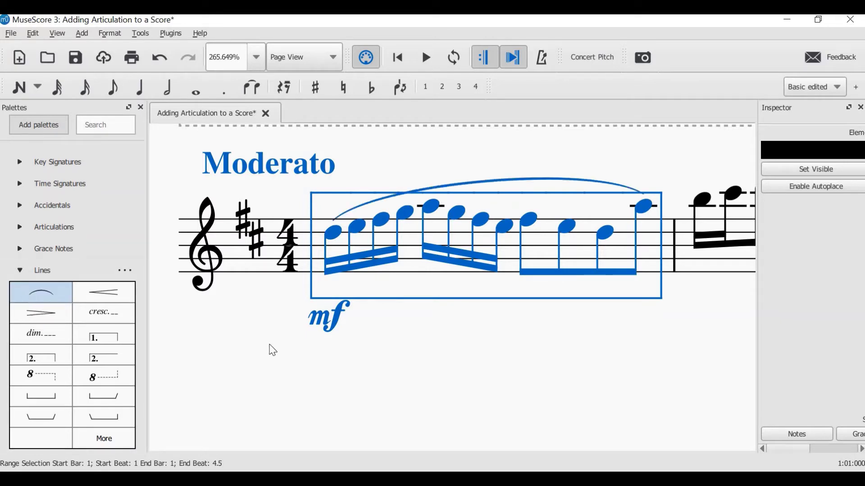
{"action": "key", "text": "Escape"}
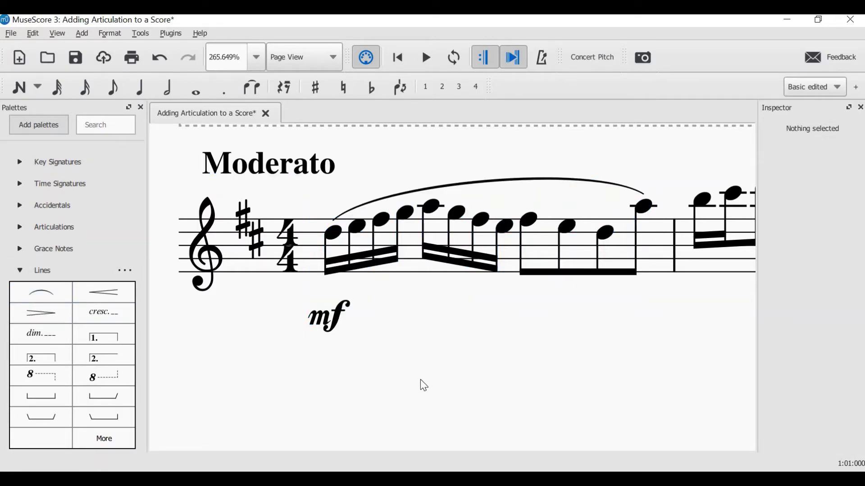
{"action": "key", "text": "ctrl+z"}
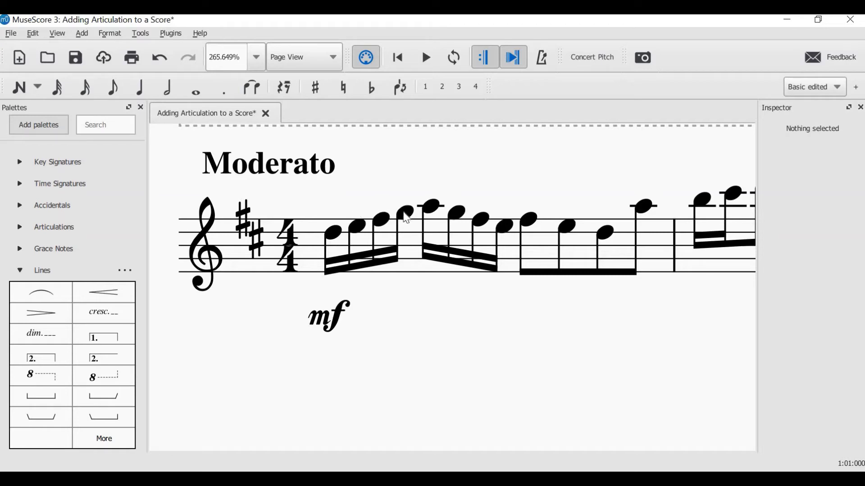
Add a slur starting on the first note of bar 1 and extend it to the fourth note.
{"action": "left_click", "coordinate": [333, 233]}
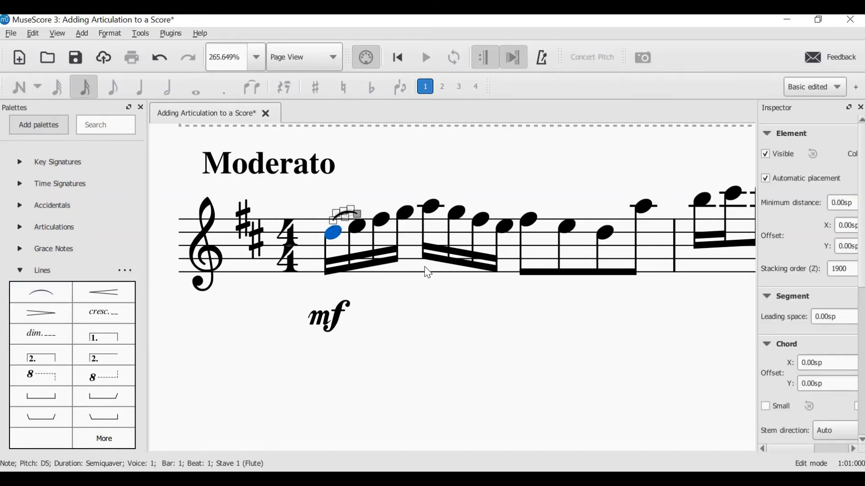
{"action": "key", "text": "shift+Right"}
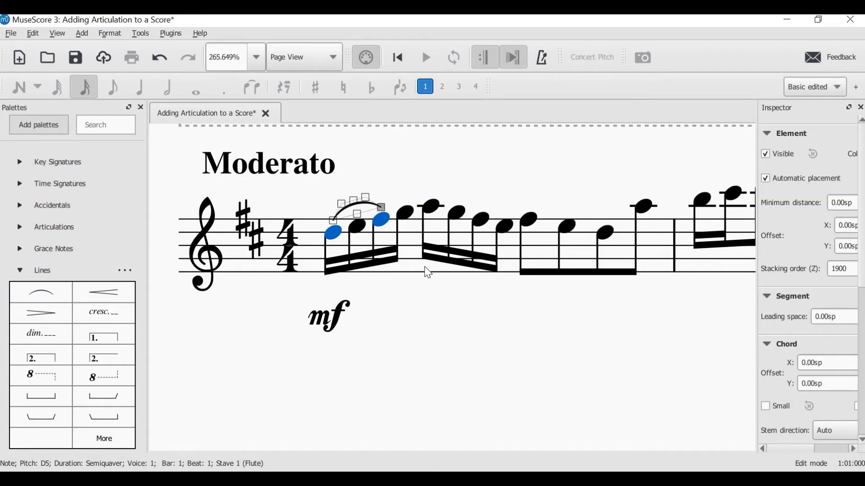
{"action": "key", "text": "shift+Right"}
{"action": "left_click", "coordinate": [447, 351]}
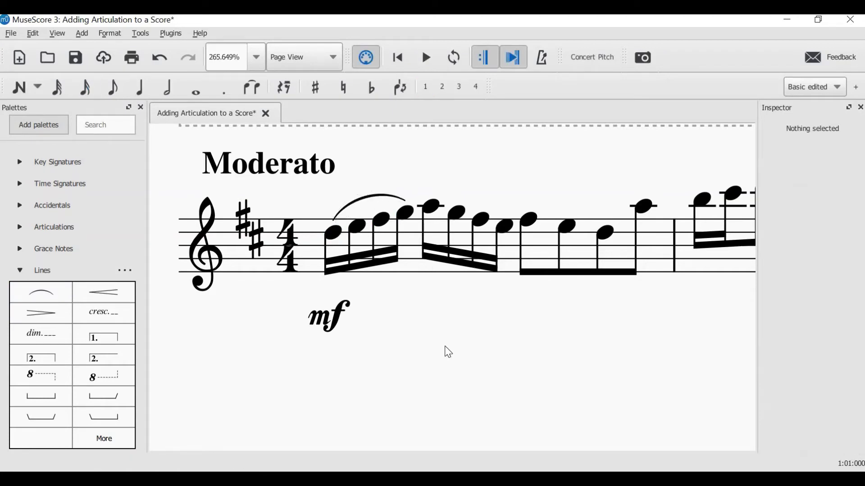
Delete the slur over the first four notes of bar 1.
{"action": "double_click", "coordinate": [369, 205]}
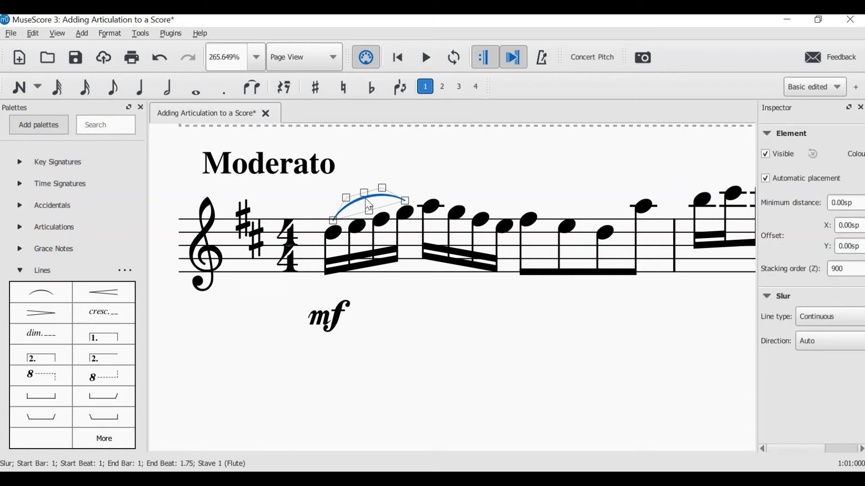
{"action": "key", "text": "Delete"}
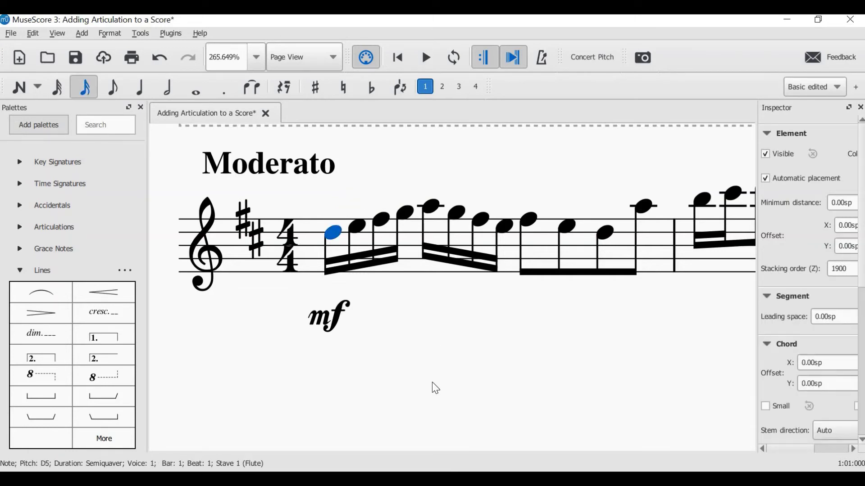
{"action": "left_click", "coordinate": [436, 388]}
Try slurring the first four notes of bar 1 by selecting only the two end notes, and delete that slur.
{"action": "left_click", "coordinate": [339, 242]}
{"action": "left_click", "coordinate": [408, 215], "text": "ctrl"}
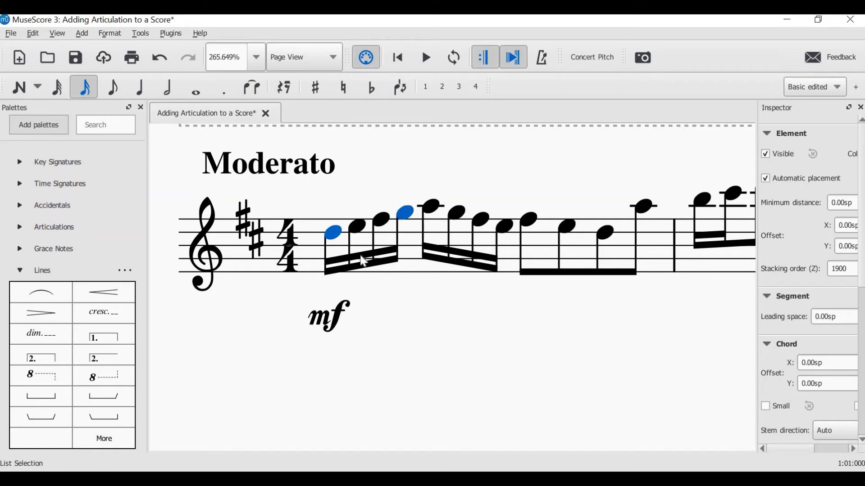
{"action": "left_click", "coordinate": [42, 294]}
{"action": "left_click", "coordinate": [431, 368]}
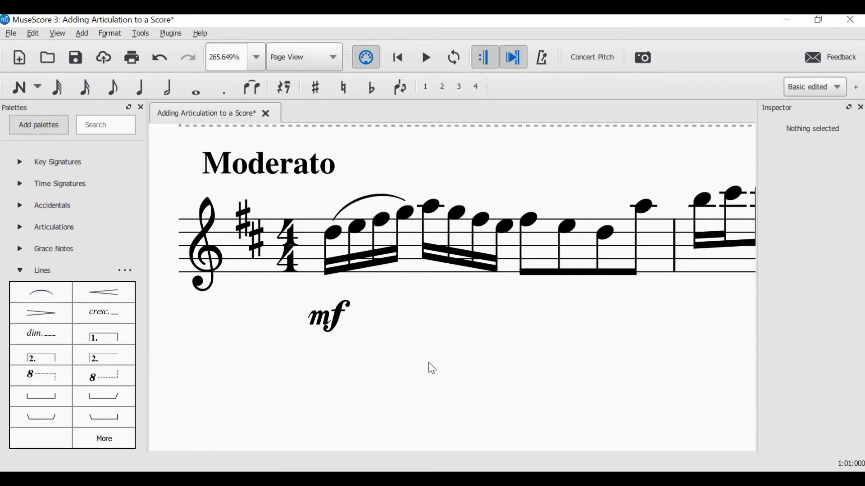
{"action": "left_click", "coordinate": [367, 202]}
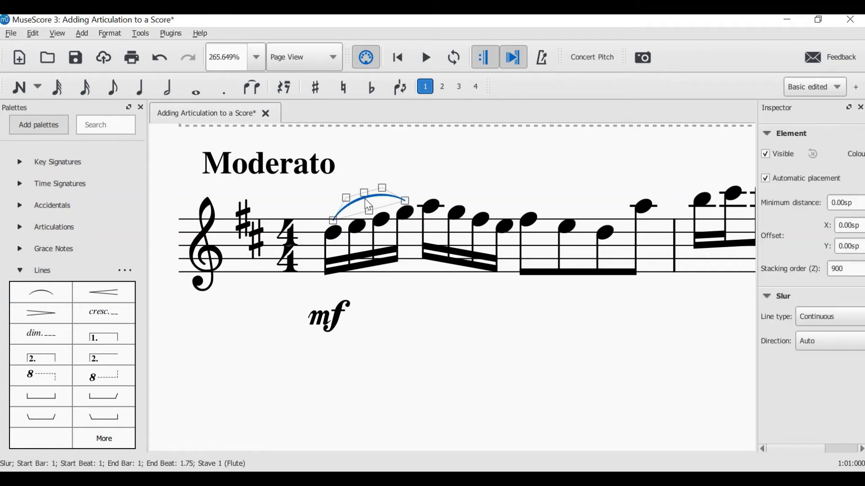
{"action": "key", "text": "Delete"}
Add a slur from the first to the eighth note of bar 1, covering both sixteenth-note groups.
{"action": "left_click", "coordinate": [335, 243]}
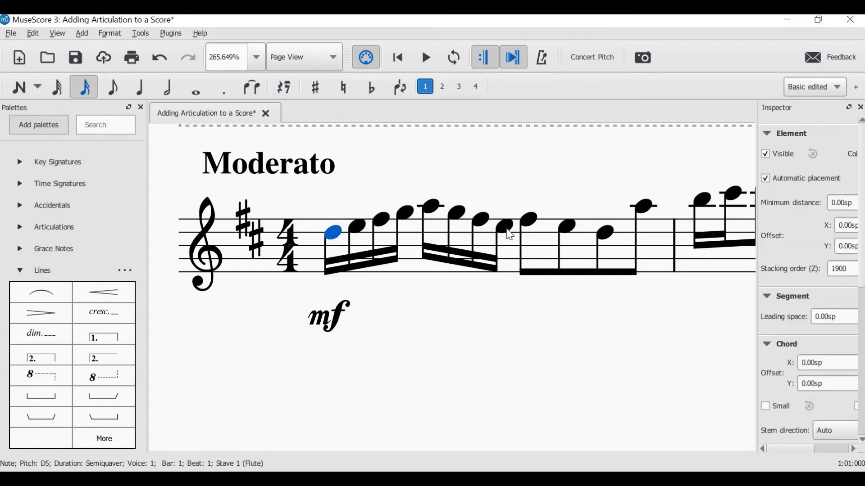
{"action": "left_click", "coordinate": [508, 229], "text": "shift"}
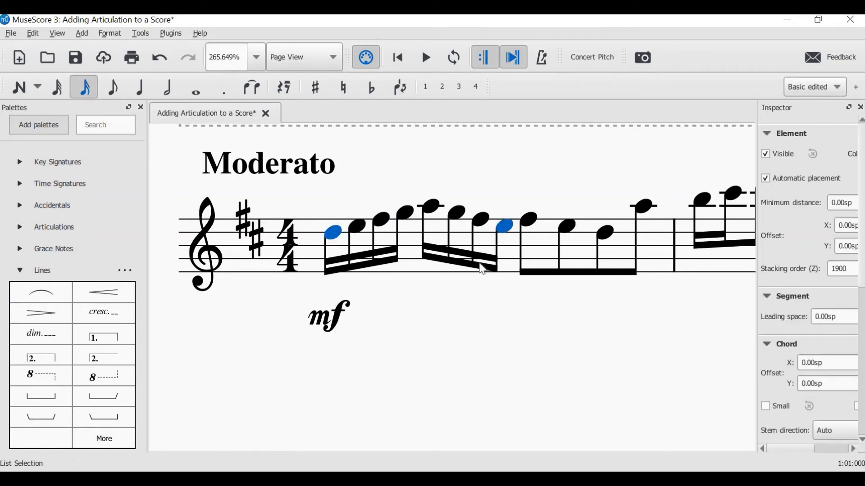
{"action": "left_click", "coordinate": [38, 297]}
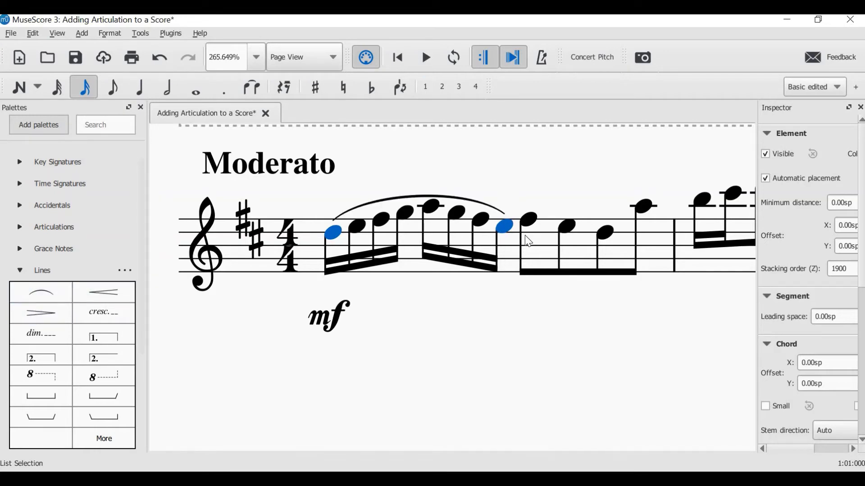
{"action": "key", "text": "Escape"}
Slur the last four eighth notes of bar 1 in two pairs, F# to E and D to A.
{"action": "left_click", "coordinate": [531, 226]}
{"action": "key", "text": "s"}
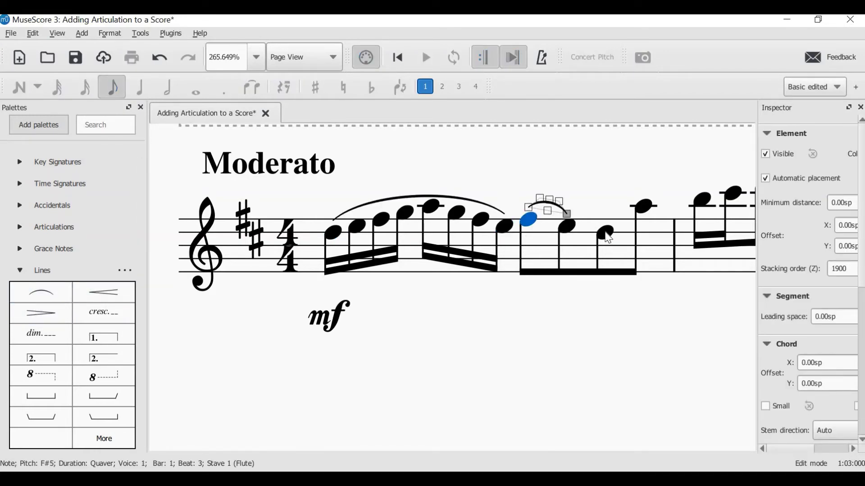
{"action": "left_click", "coordinate": [606, 234]}
{"action": "key", "text": "s"}
{"action": "key", "text": "Escape"}
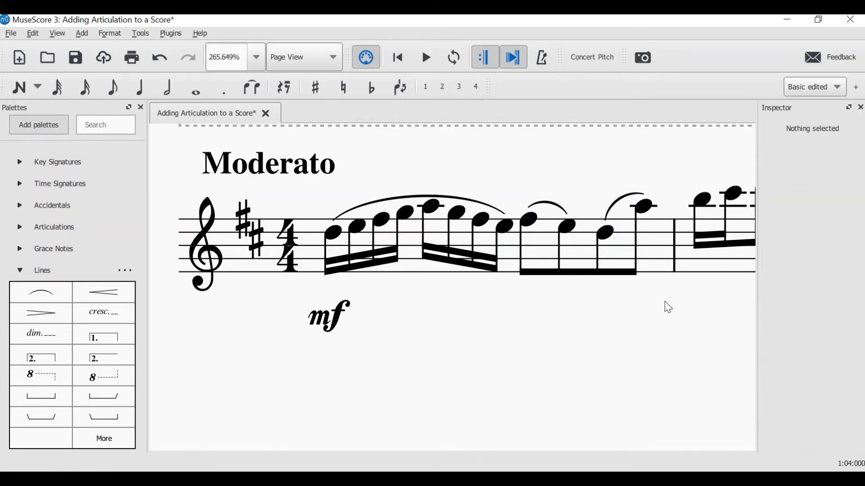
Play the score from the first note to hear the slurs in bar 1, and stop playback in bar 2.
{"action": "scroll", "coordinate": [451, 382], "scroll_direction": "down", "scroll_amount": 10}
{"action": "key", "text": "ctrl+Home"}
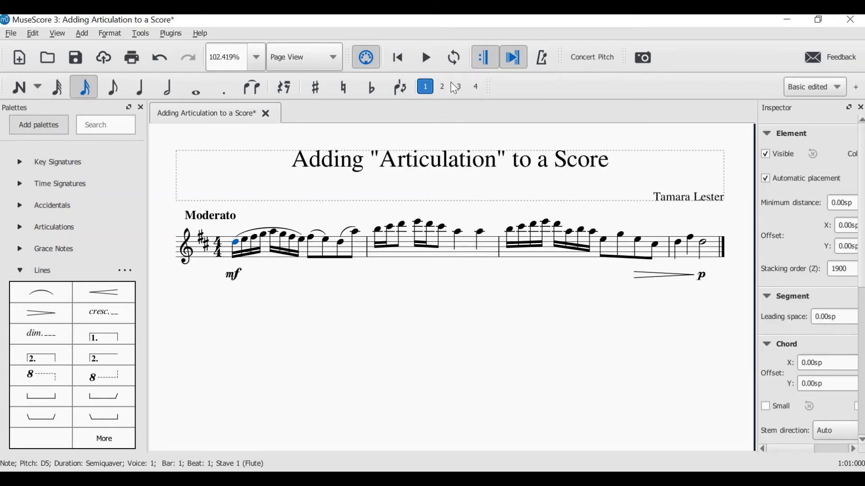
{"action": "left_click", "coordinate": [433, 60]}
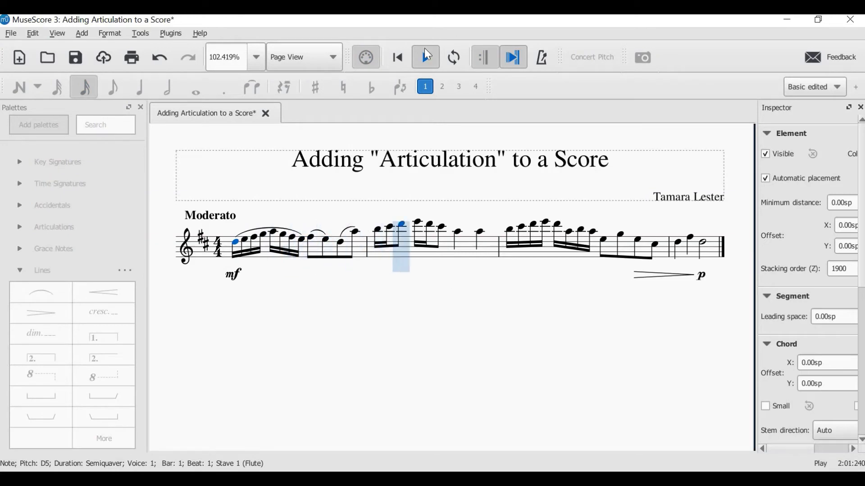
{"action": "key", "text": "space"}
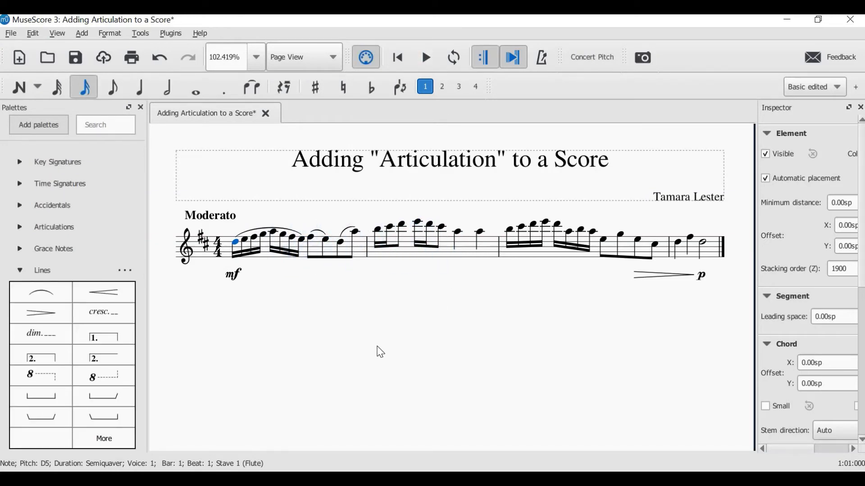
{"action": "left_click", "coordinate": [380, 352]}
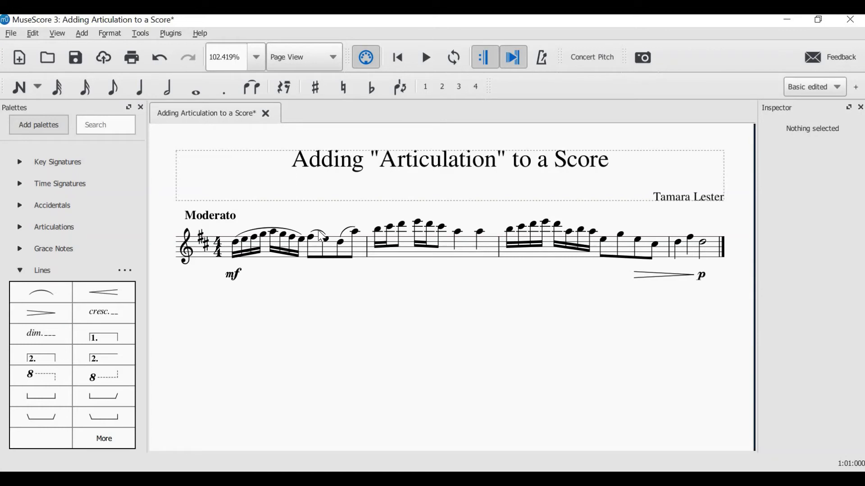
Delete all three slurs in bar 1, the two eighth-note pairs and the one over the sixteenth notes.
{"action": "left_click", "coordinate": [320, 235]}
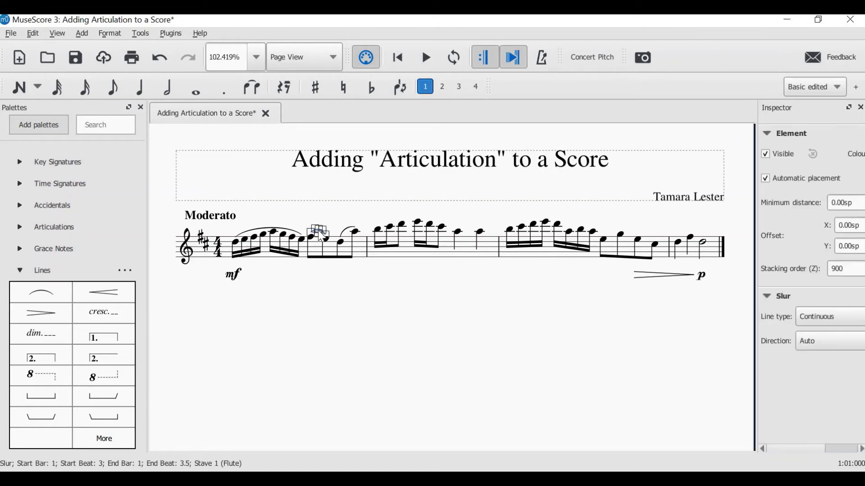
{"action": "key", "text": "Left"}
{"action": "left_click", "coordinate": [347, 233]}
{"action": "key", "text": "Delete"}
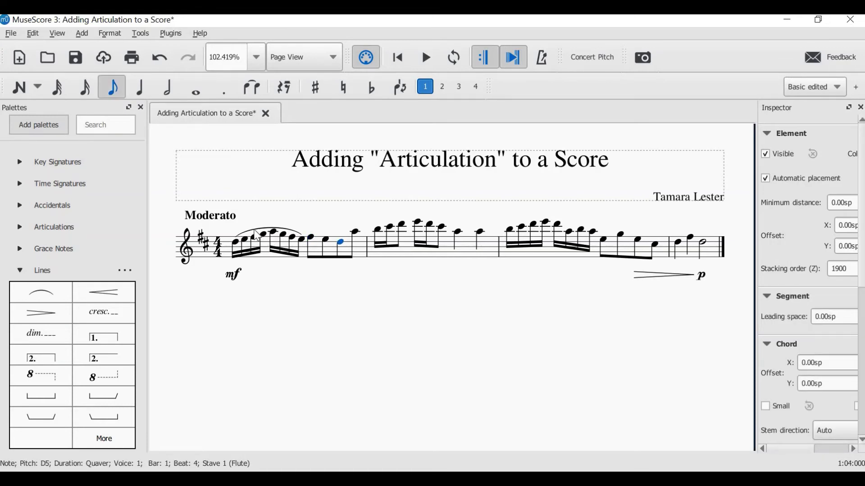
{"action": "left_click", "coordinate": [257, 235]}
{"action": "key", "text": "Delete"}
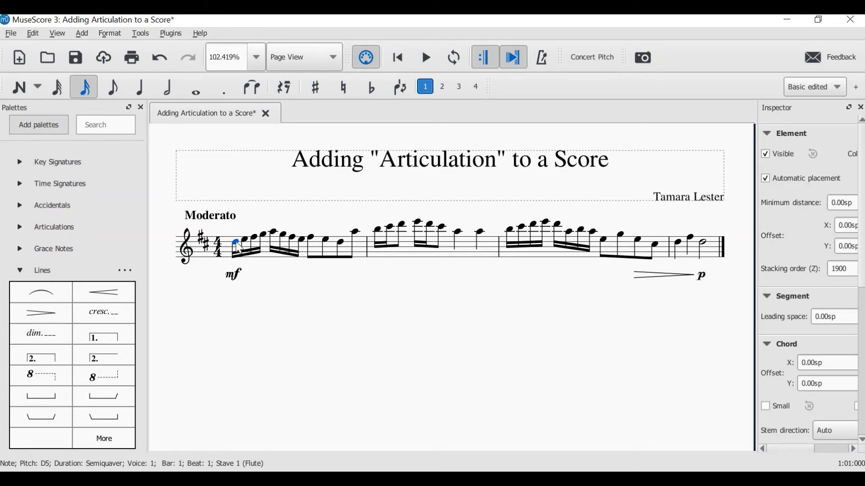
Add one slur over the whole of bar 1, from the first D to the last A.
{"action": "left_click", "coordinate": [356, 232], "text": "shift"}
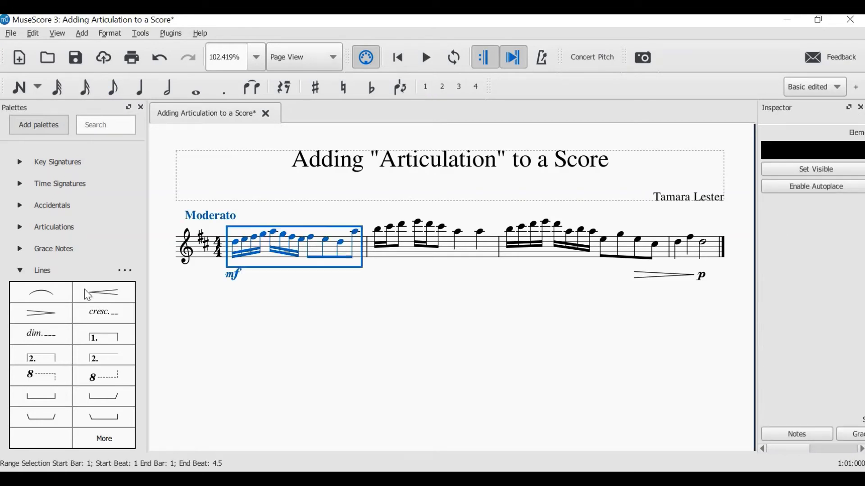
{"action": "left_click", "coordinate": [41, 292]}
{"action": "key", "text": "Escape"}
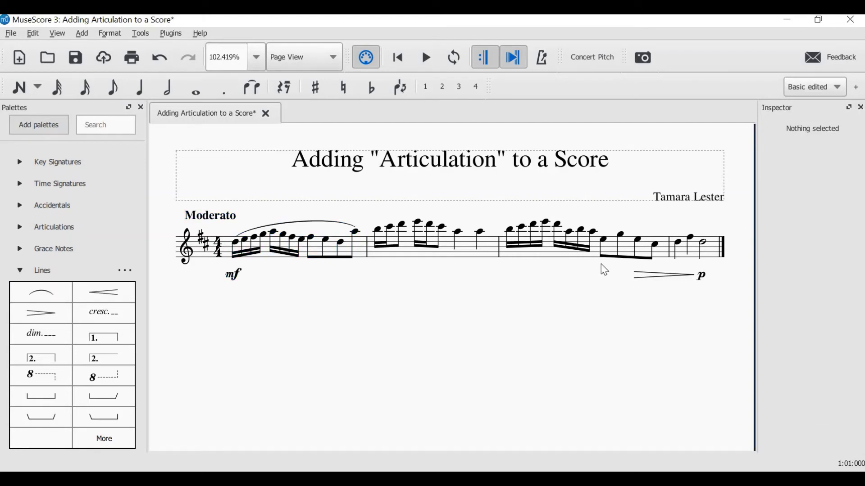
Slur each of the two three-note groups in bar 2, B to D and E to C#.
{"action": "left_click", "coordinate": [380, 231]}
{"action": "left_click", "coordinate": [402, 224], "text": "ctrl"}
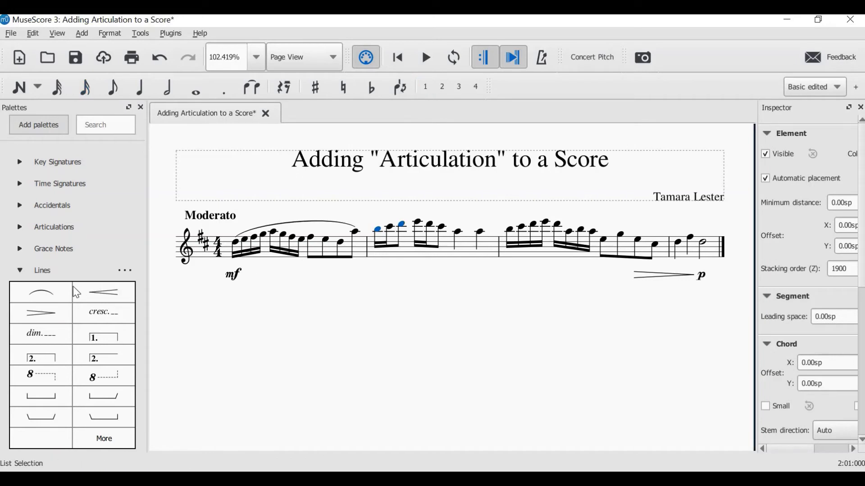
{"action": "left_click", "coordinate": [42, 294]}
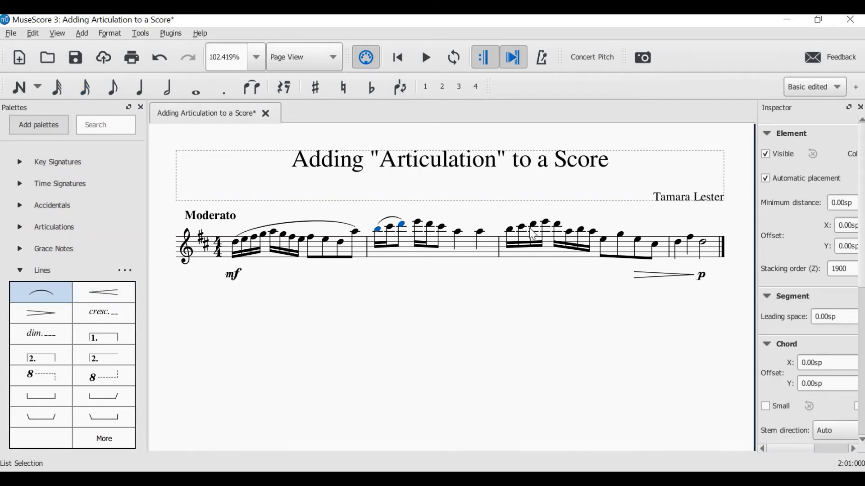
{"action": "left_click", "coordinate": [418, 222]}
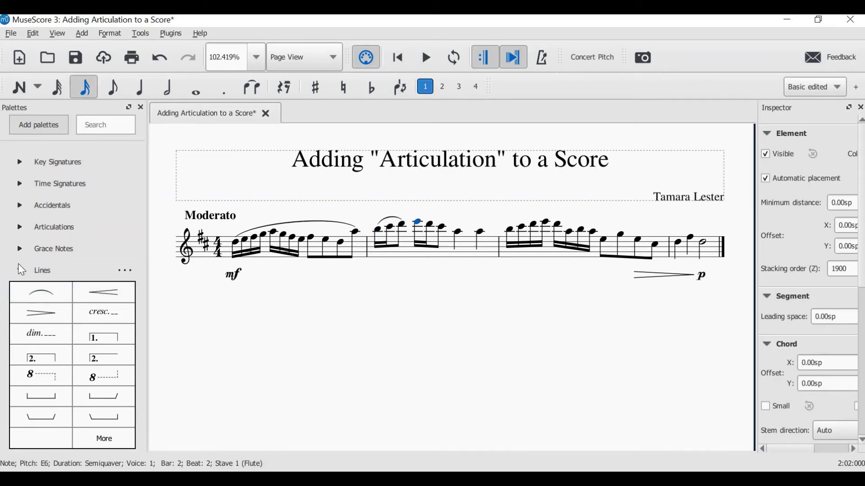
{"action": "left_click", "coordinate": [443, 227], "text": "ctrl"}
{"action": "left_click", "coordinate": [38, 295]}
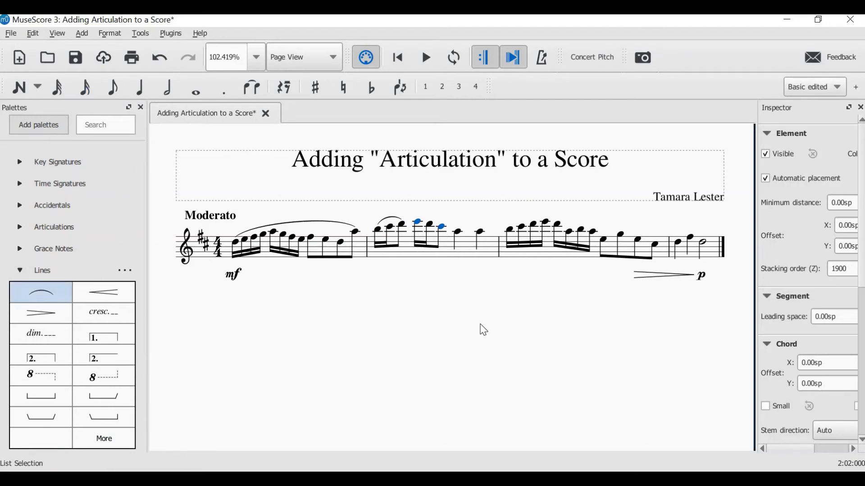
{"action": "left_click", "coordinate": [511, 374]}
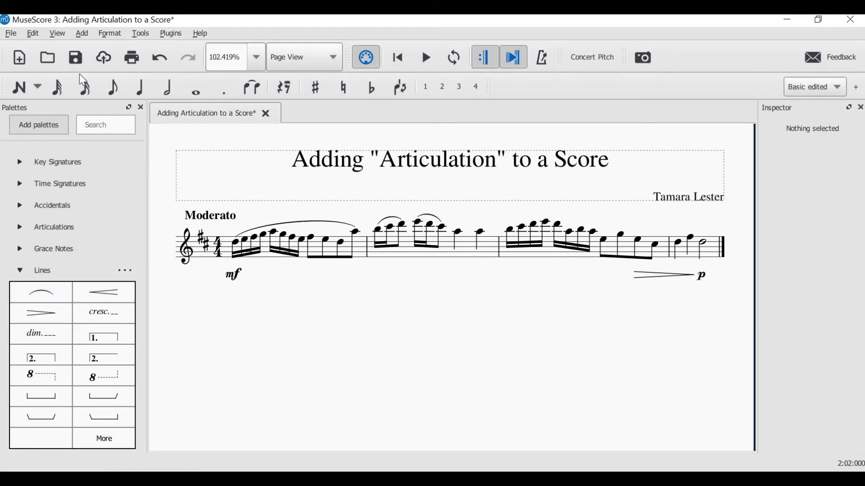
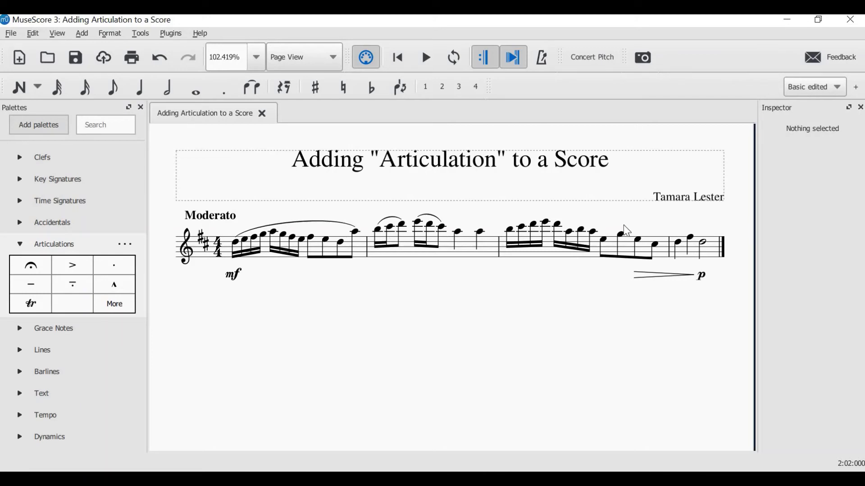
Add a staccato dot to the quarter note A on beat 3 of bar 2.
{"action": "left_click", "coordinate": [459, 234]}
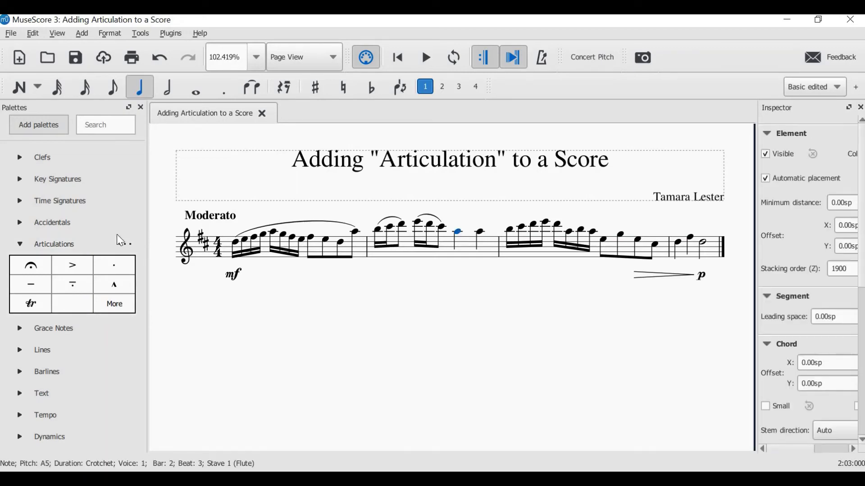
{"action": "left_click", "coordinate": [121, 269]}
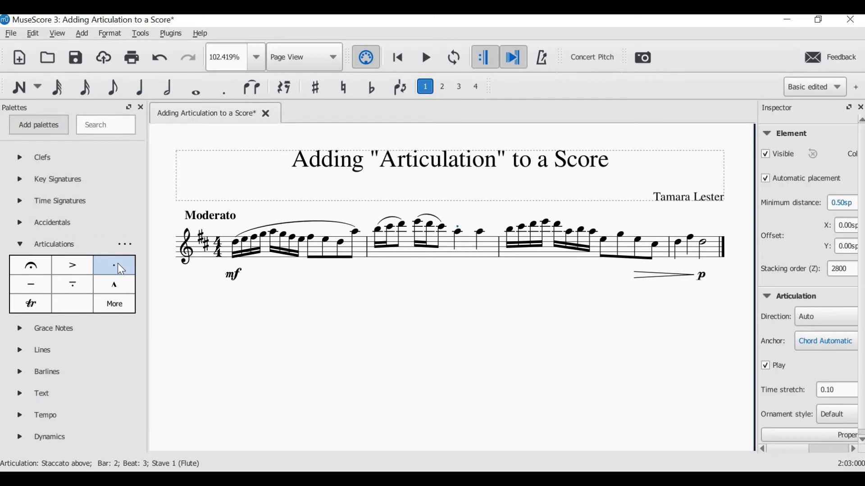
{"action": "left_click", "coordinate": [466, 271]}
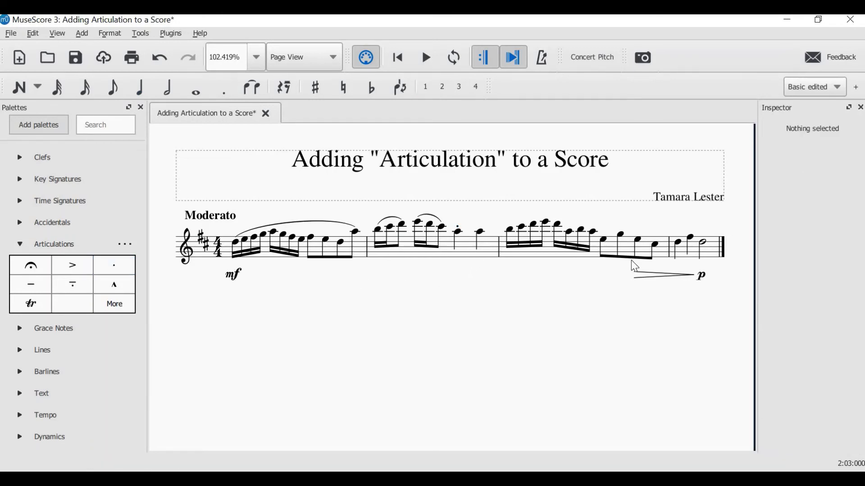
Try adding staccato dots to the last four eighth notes of bar 3 together, and undo them.
{"action": "left_click", "coordinate": [606, 242]}
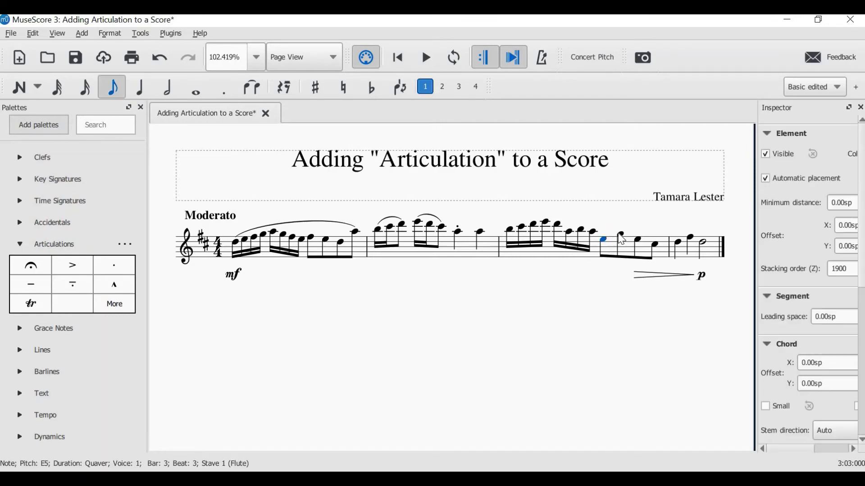
{"action": "left_click", "coordinate": [621, 236], "text": "ctrl"}
{"action": "left_click", "coordinate": [639, 239], "text": "ctrl"}
{"action": "left_click", "coordinate": [655, 246], "text": "ctrl"}
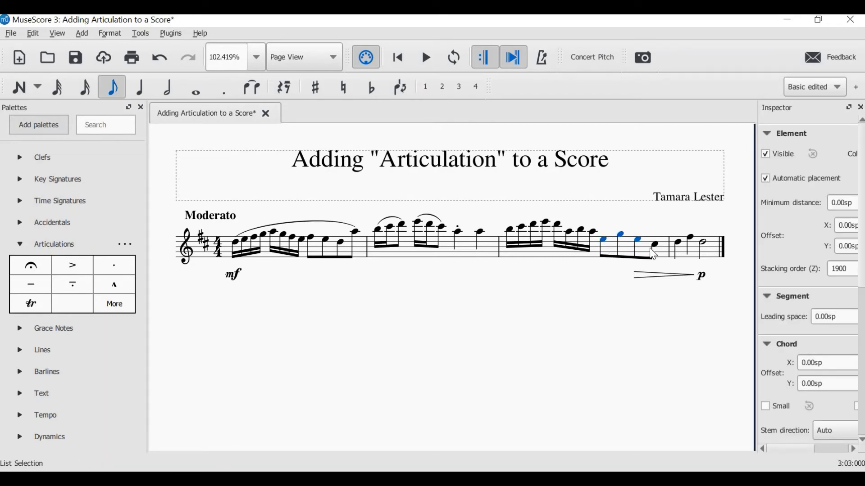
{"action": "left_click", "coordinate": [114, 267]}
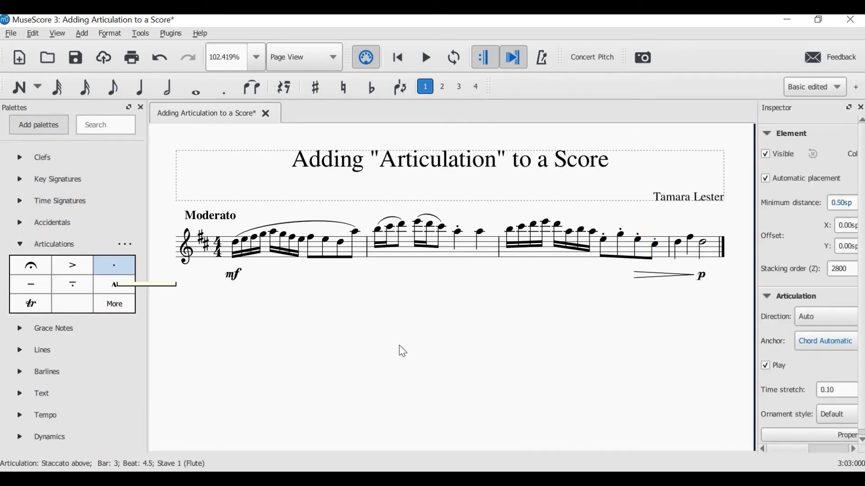
{"action": "left_click", "coordinate": [513, 362]}
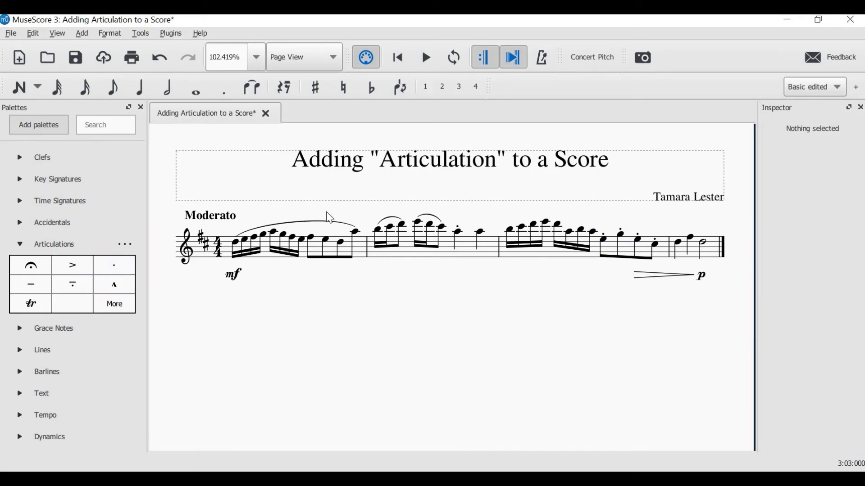
{"action": "key", "text": "ctrl+z"}
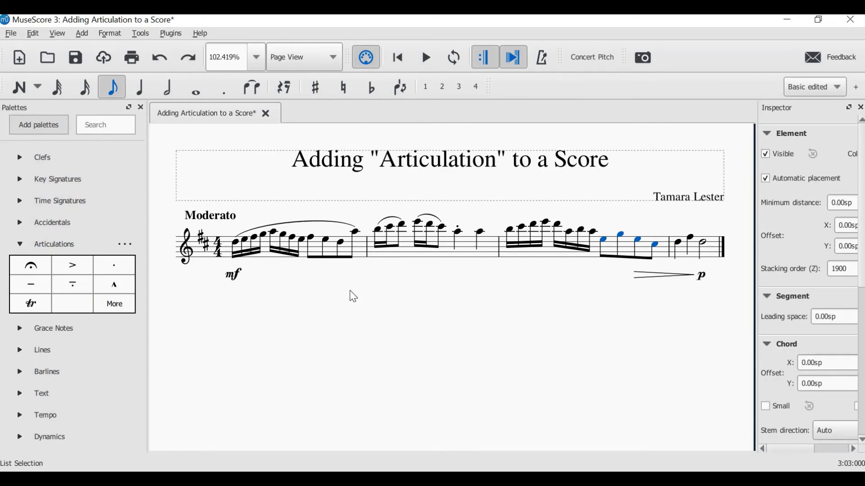
Add a staccato dot to the quarter note A on beat 4 of bar 2.
{"action": "left_click", "coordinate": [353, 297]}
{"action": "left_click", "coordinate": [483, 237]}
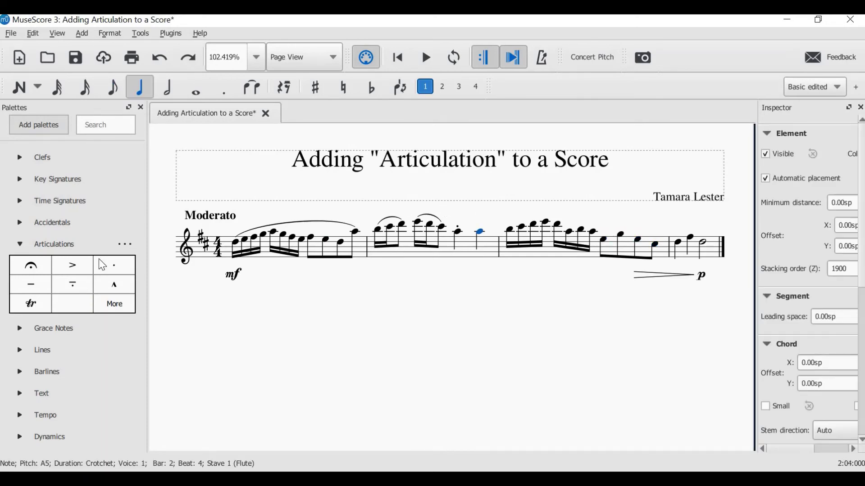
{"action": "left_click", "coordinate": [115, 265]}
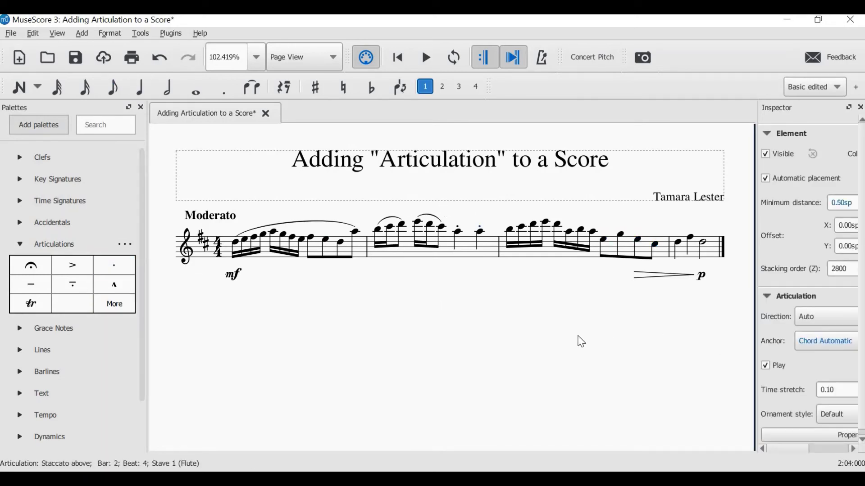
{"action": "left_click", "coordinate": [632, 292]}
Add staccato dots to the two quarter notes at the start of bar 4, D and F#.
{"action": "key", "text": "Right"}
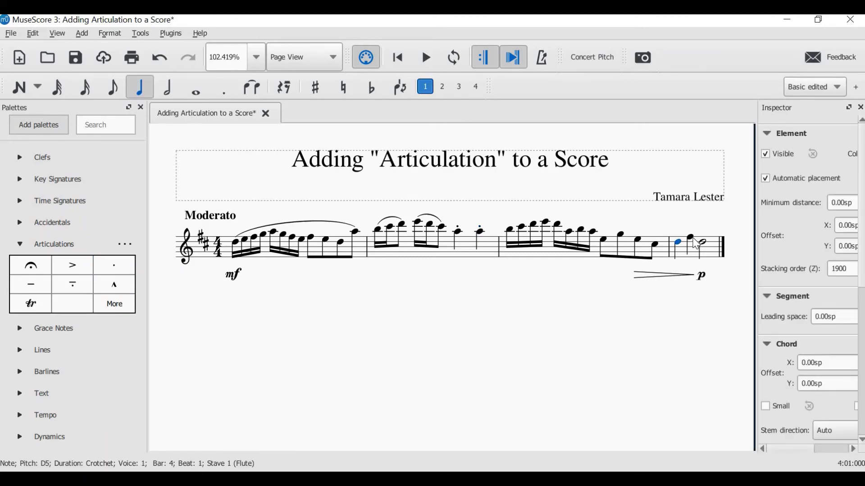
{"action": "left_click", "coordinate": [692, 239], "text": "ctrl"}
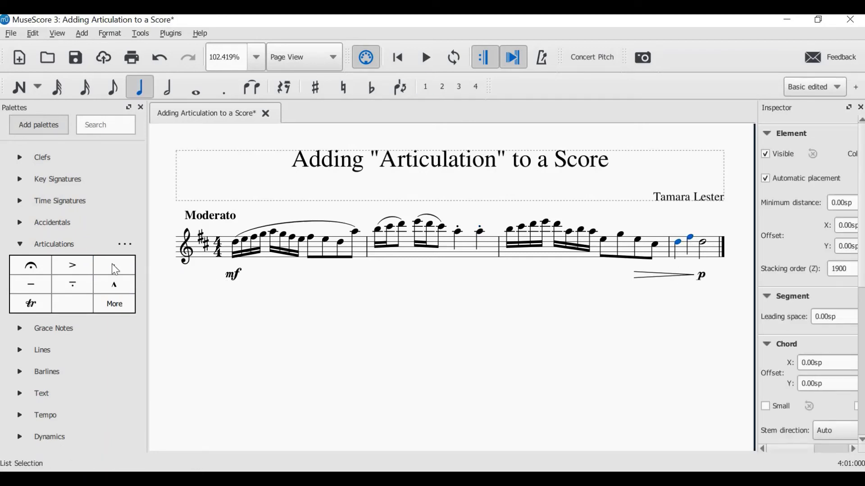
{"action": "left_click", "coordinate": [115, 269]}
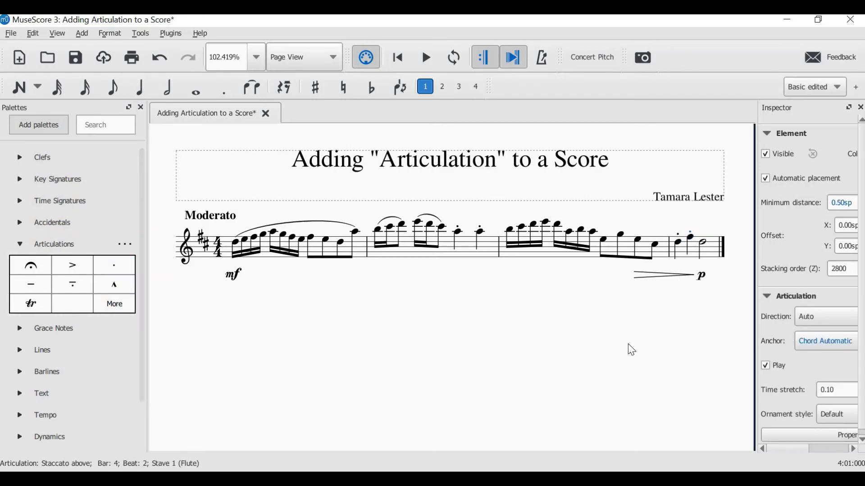
{"action": "key", "text": "Escape"}
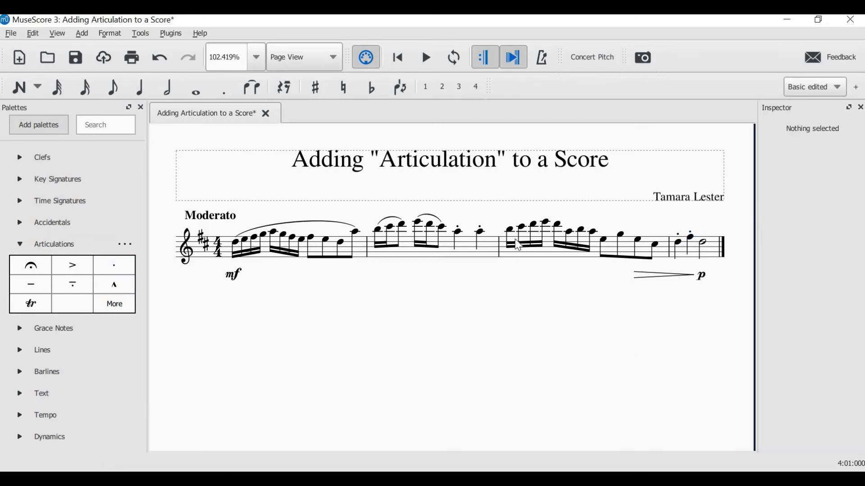
Add one slur over all the notes of bar 3.
{"action": "left_click", "coordinate": [600, 253]}
{"action": "left_click", "coordinate": [600, 252]}
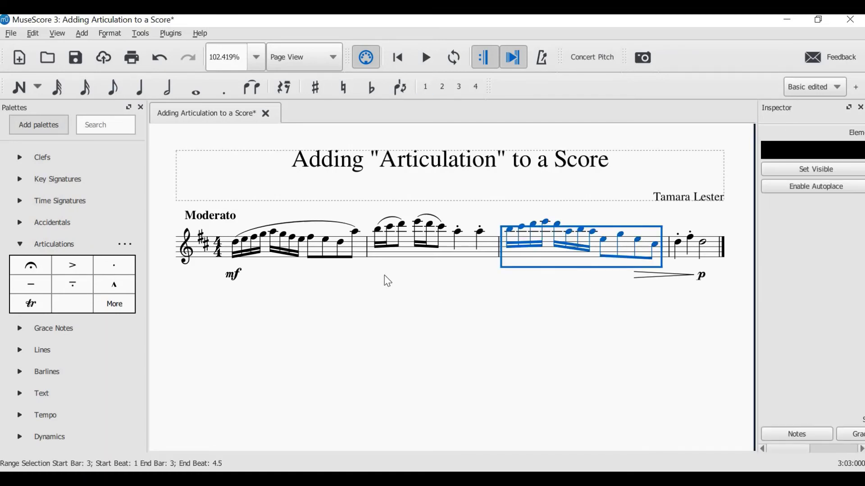
{"action": "left_click", "coordinate": [20, 349]}
{"action": "left_click", "coordinate": [41, 299]}
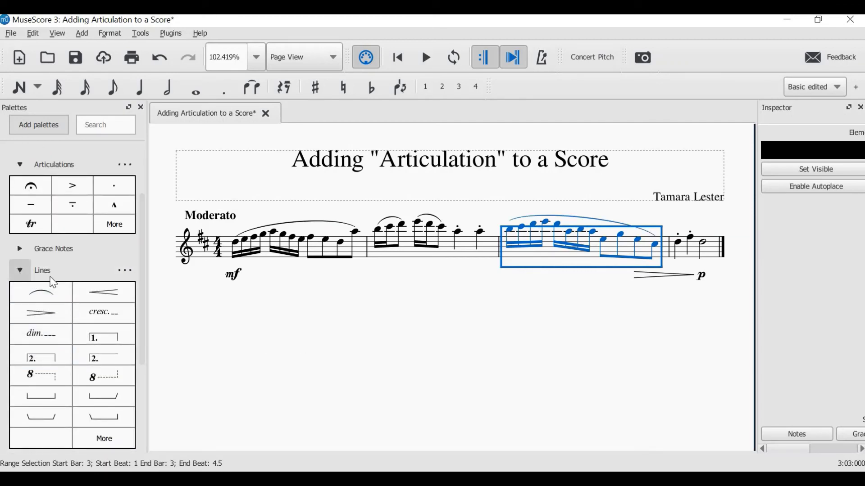
{"action": "left_click", "coordinate": [21, 272]}
{"action": "left_click", "coordinate": [532, 355]}
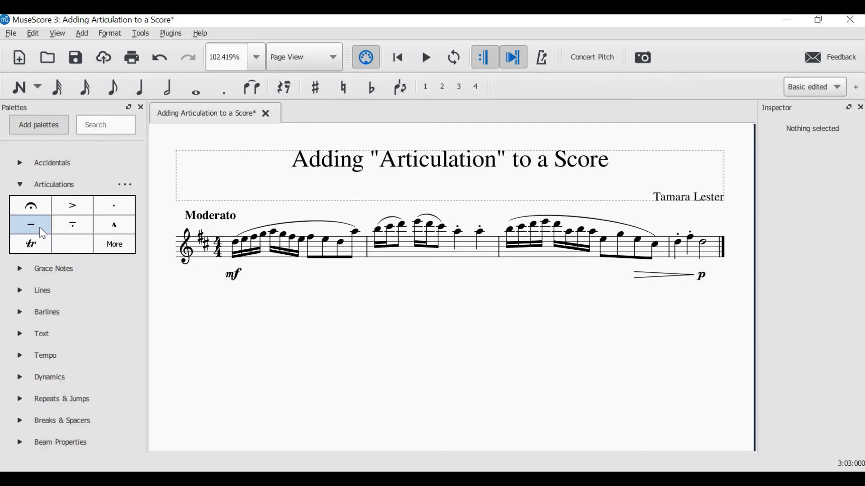
Add a tenuto mark to the final half note D in bar 4.
{"action": "left_click", "coordinate": [706, 248]}
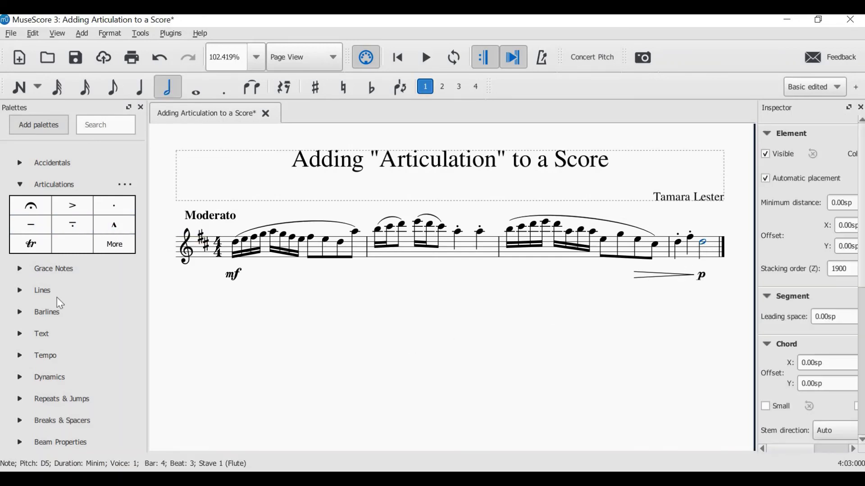
{"action": "left_click", "coordinate": [31, 225]}
{"action": "left_click", "coordinate": [597, 407]}
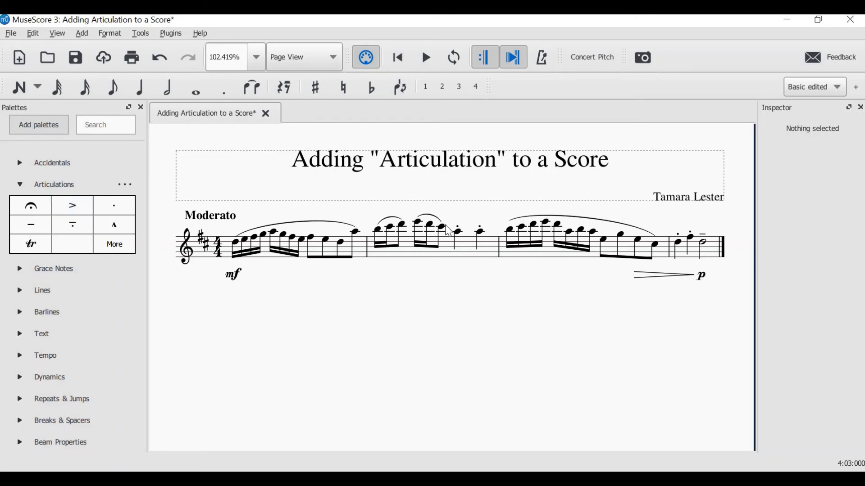
Add accents to the first note of each three-note group in bar 2, B and E.
{"action": "left_click", "coordinate": [378, 232]}
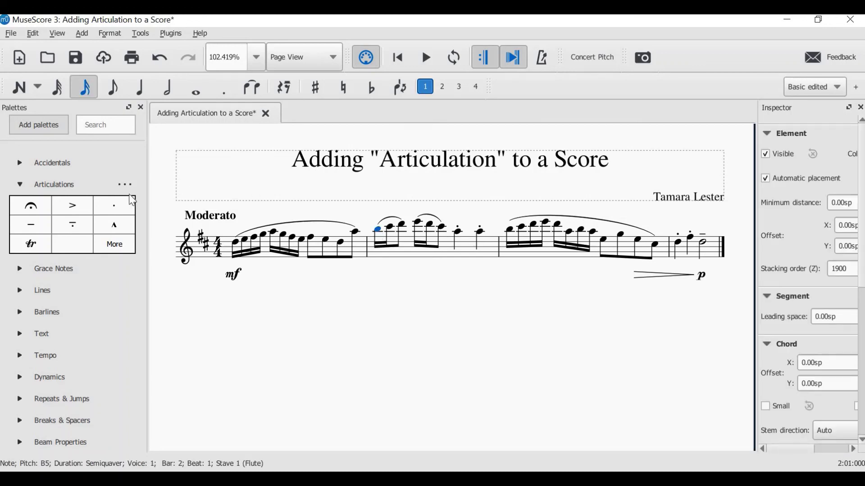
{"action": "left_click", "coordinate": [70, 206]}
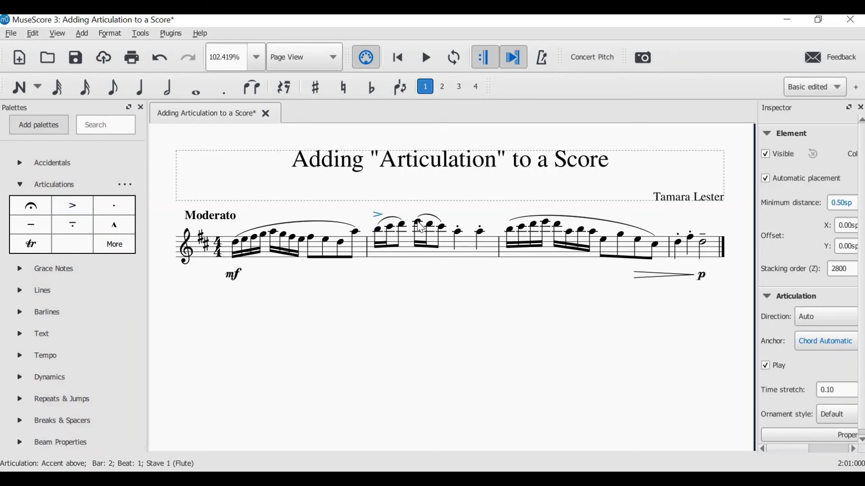
{"action": "left_click", "coordinate": [420, 228]}
{"action": "left_click", "coordinate": [79, 206]}
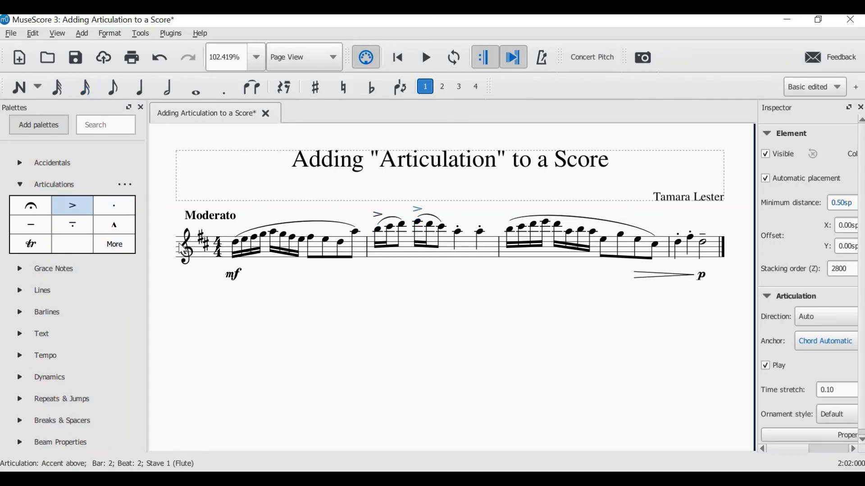
{"action": "key", "text": "Escape"}
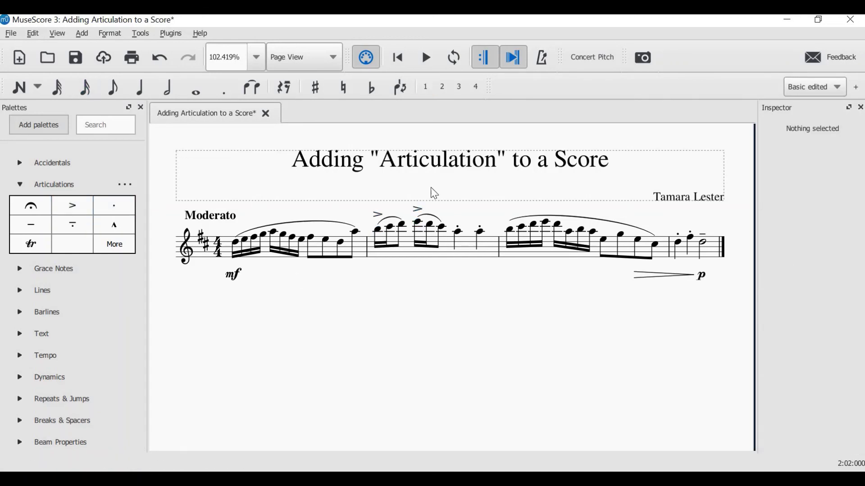
Play the score from the first note to hear the slurs, staccatos, accents and tenuto.
{"action": "key", "text": "ctrl+Home"}
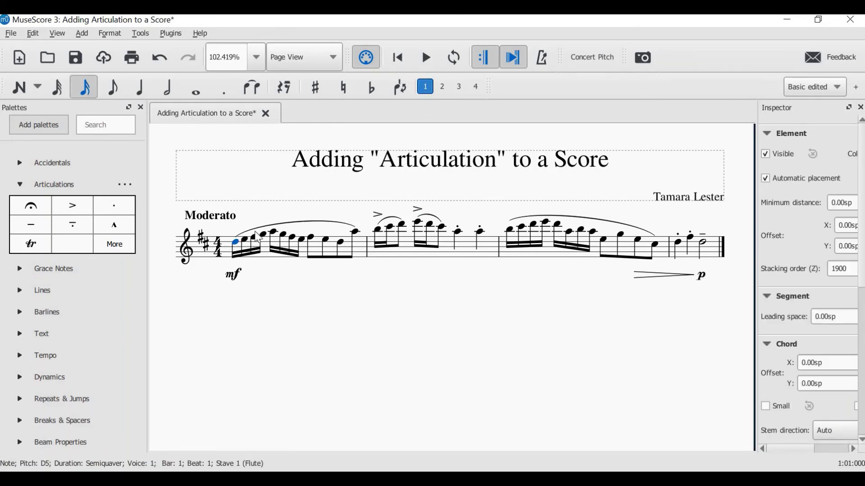
{"action": "left_click", "coordinate": [426, 57]}
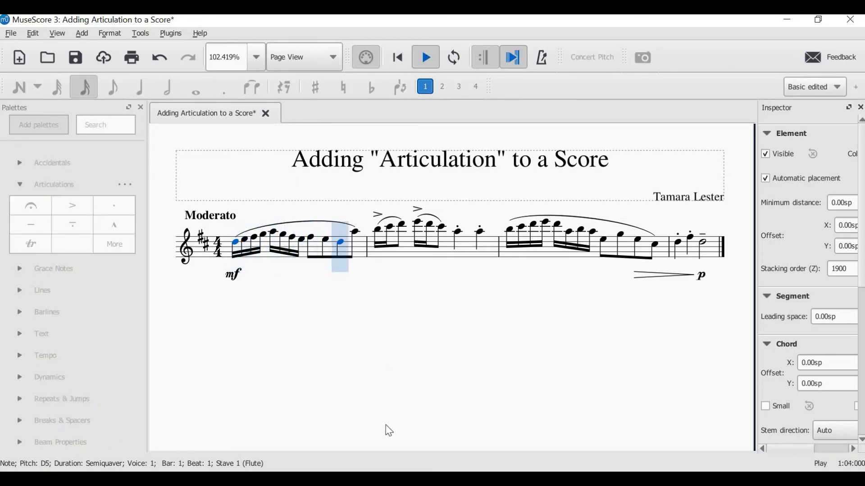